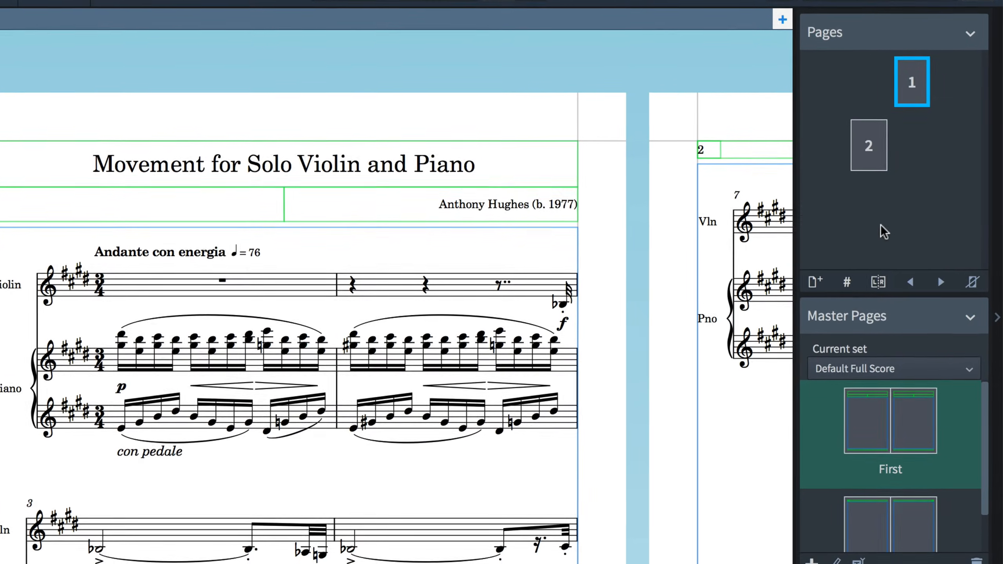
Step: Insert 2 pages before page 1 with the master page set to (None)
click(817, 284)
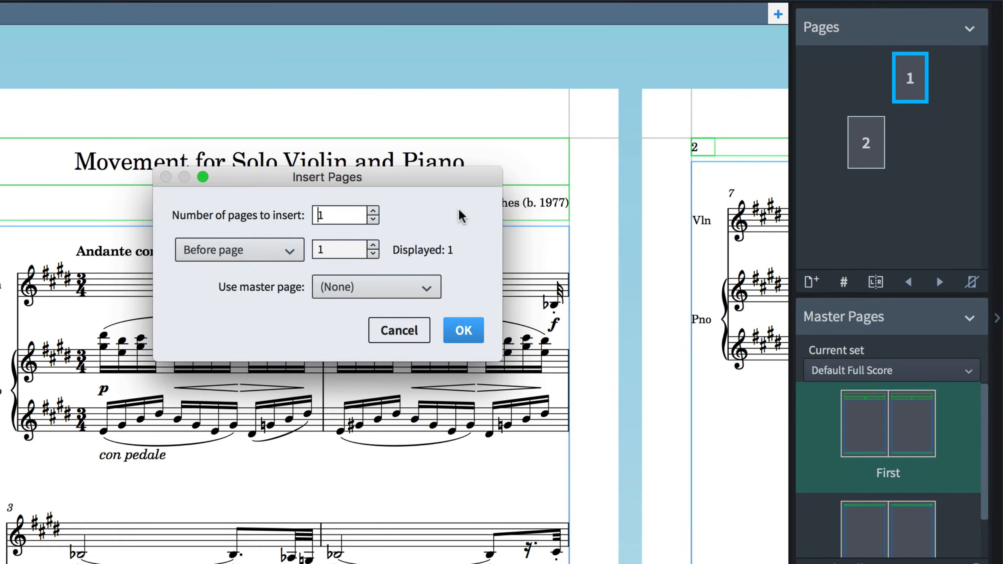
click(372, 210)
click(373, 245)
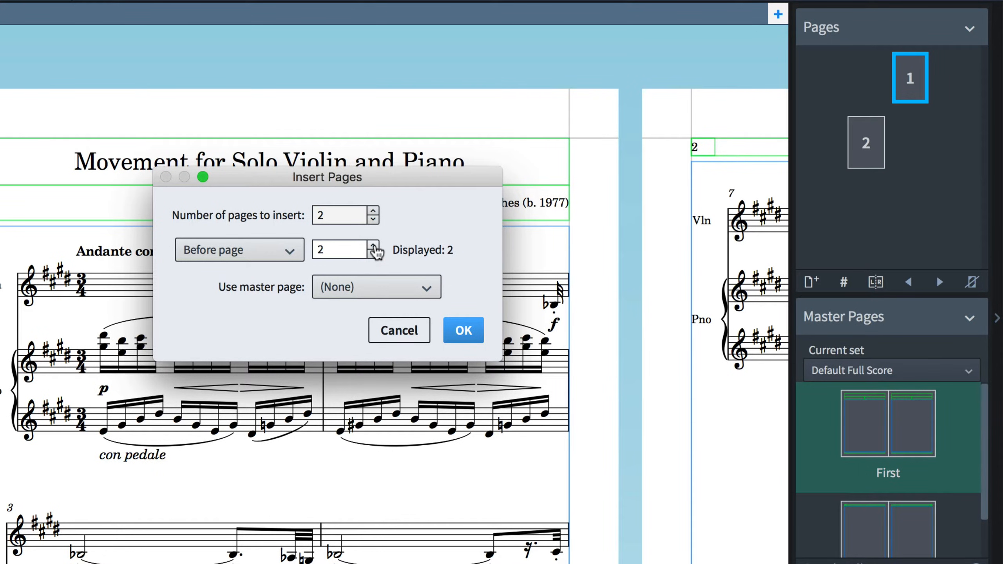
click(373, 253)
click(294, 252)
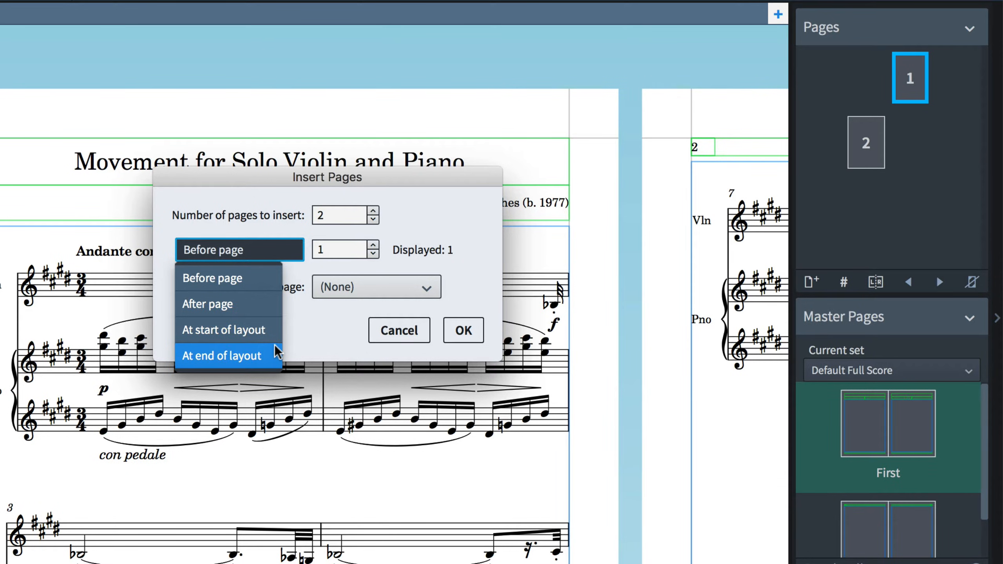
click(273, 278)
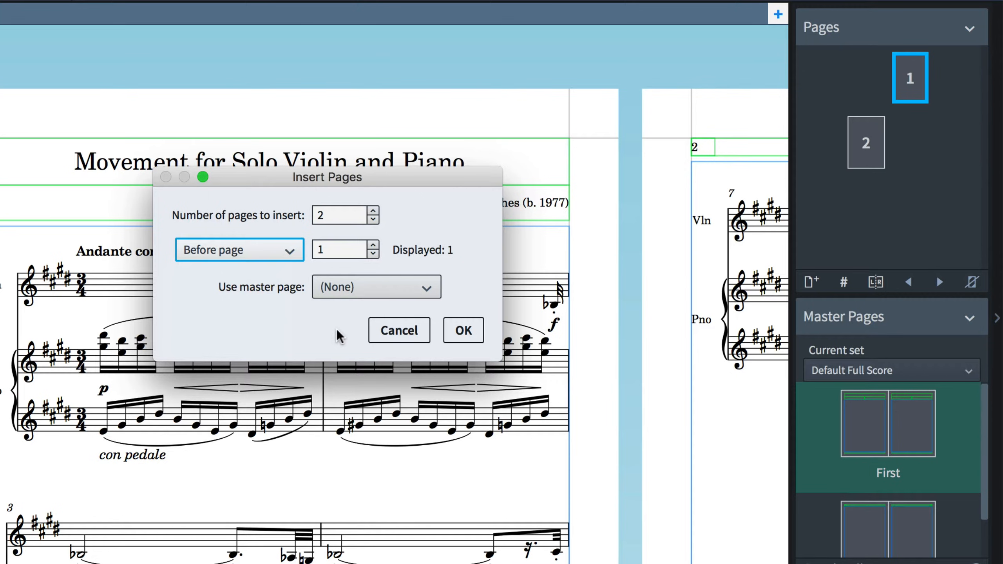
click(399, 292)
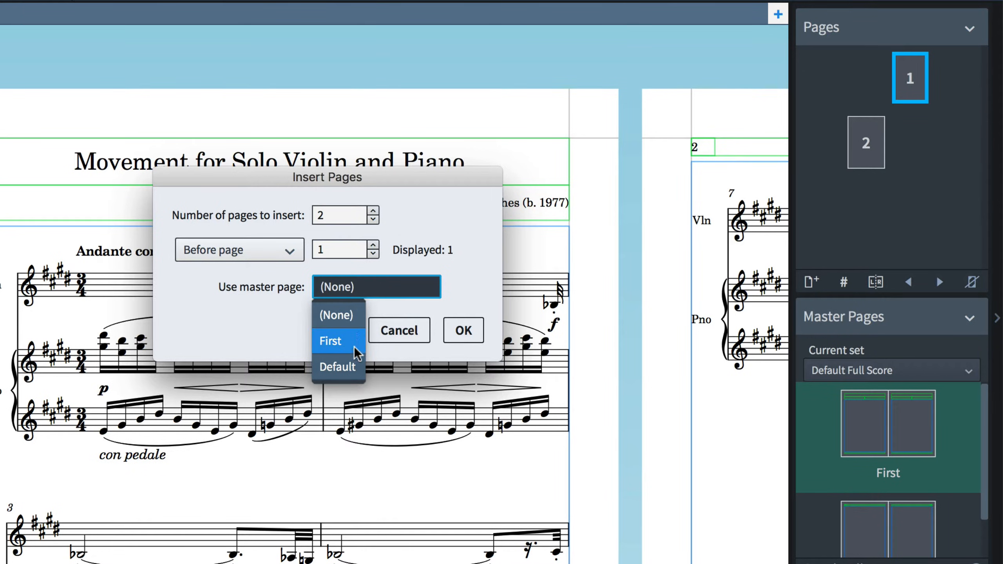
click(360, 316)
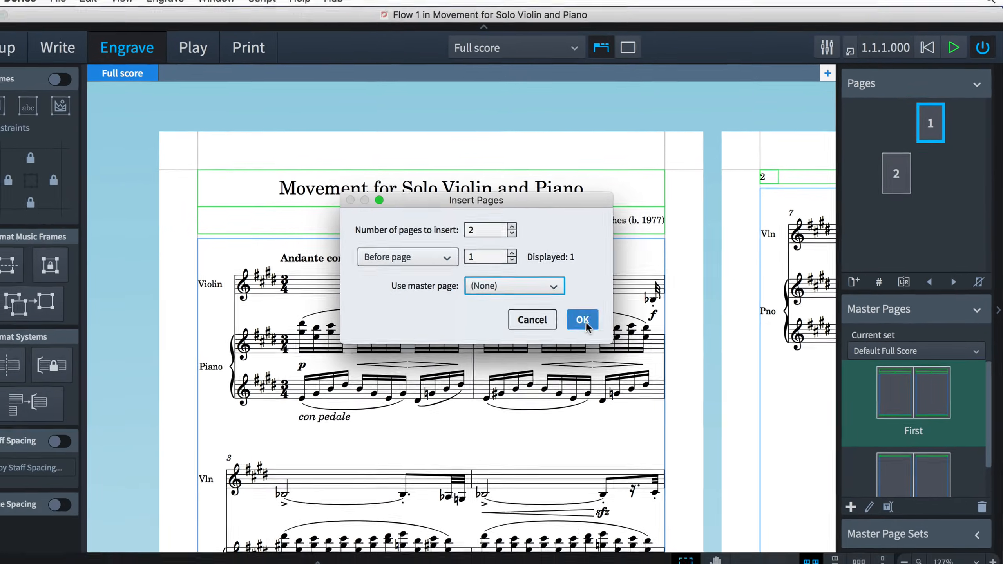
click(539, 323)
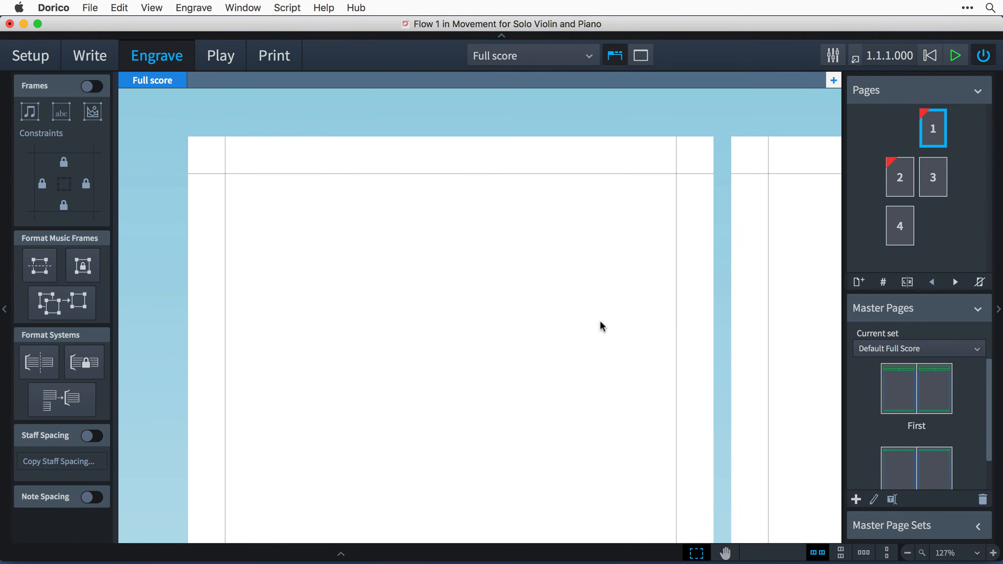
Step: Draw three margin-to-margin text frames on the blank first page: two stacked in the upper half and one along the bottom margin
scroll(600, 326, down, 5)
scroll(600, 326, down, 3)
scroll(600, 326, right, 3)
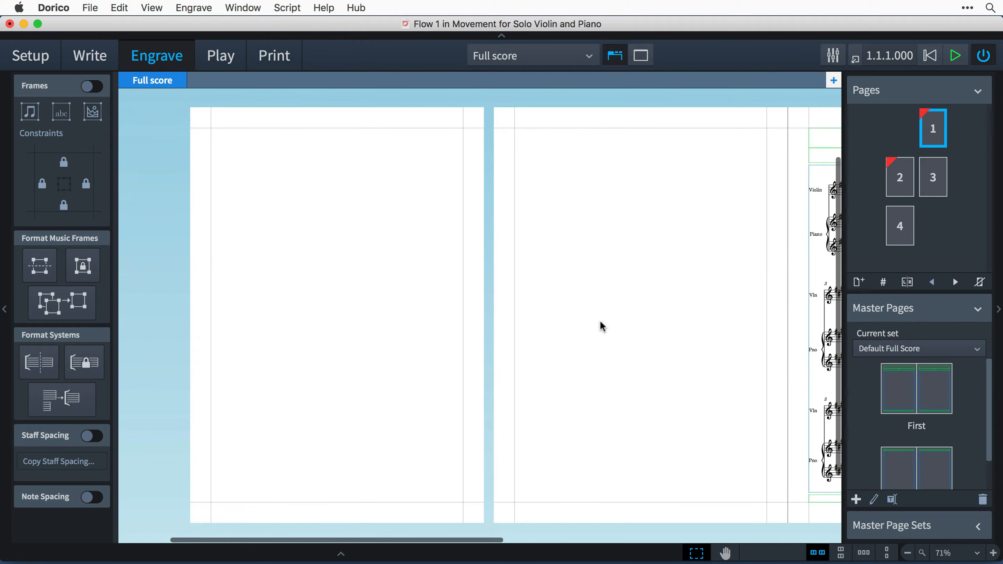
scroll(602, 326, down, 2)
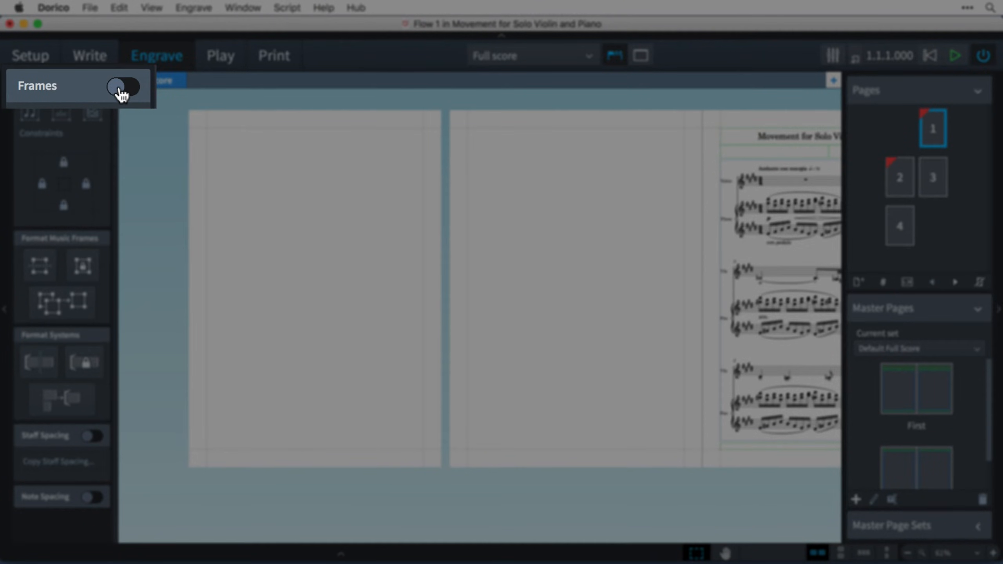
click(91, 89)
click(61, 111)
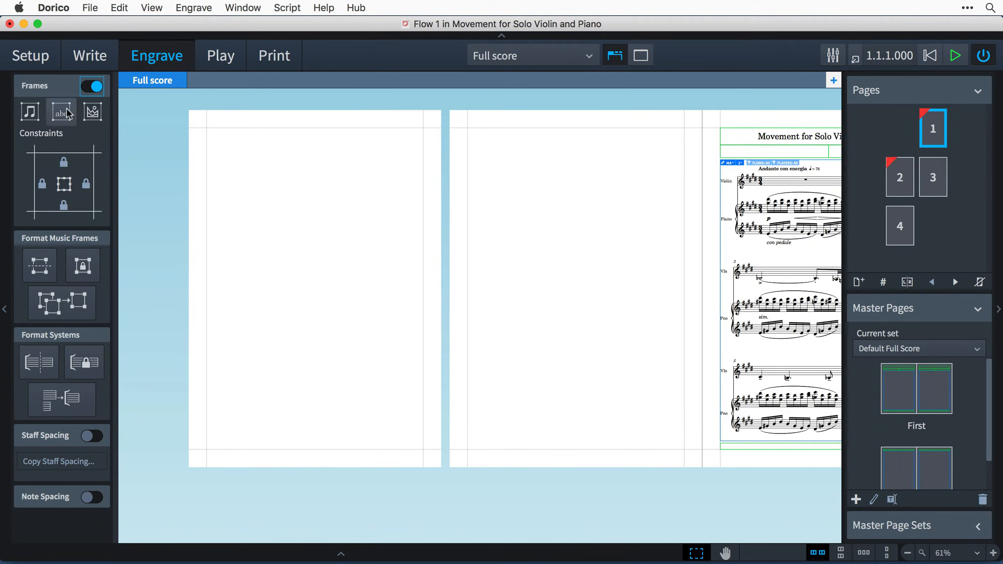
drag(202, 211, 434, 256)
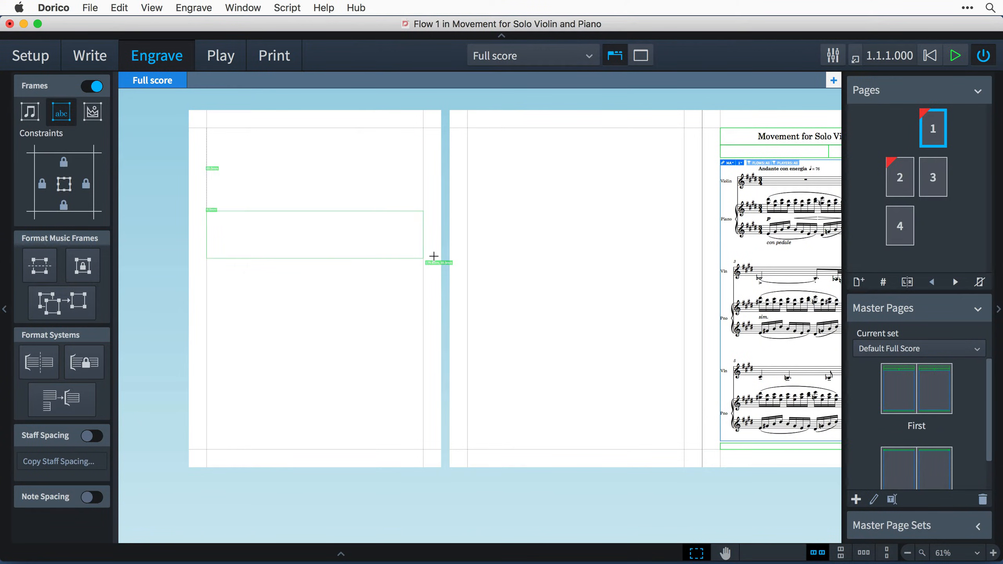
click(273, 233)
drag(199, 262, 430, 294)
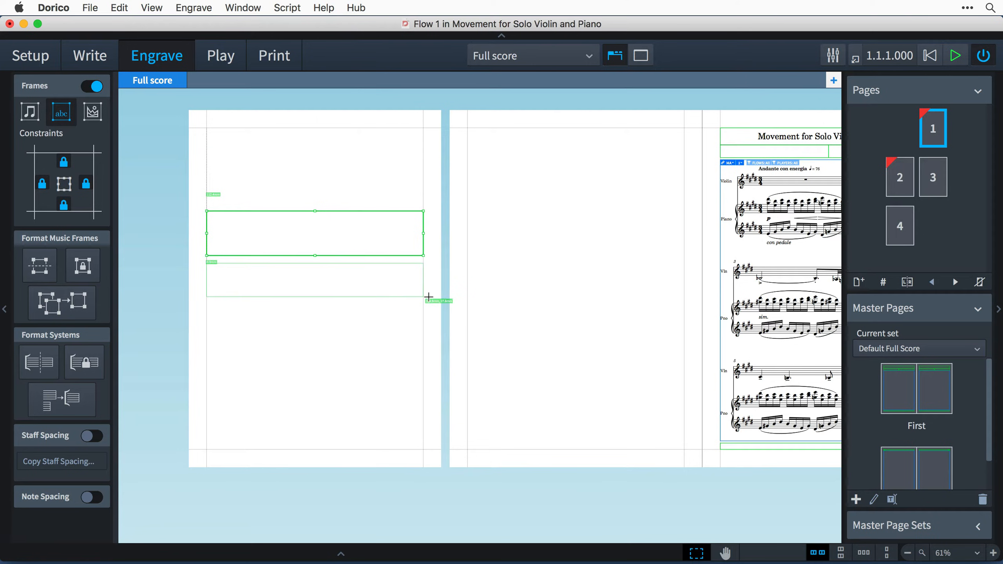
drag(201, 418, 454, 455)
click(300, 217)
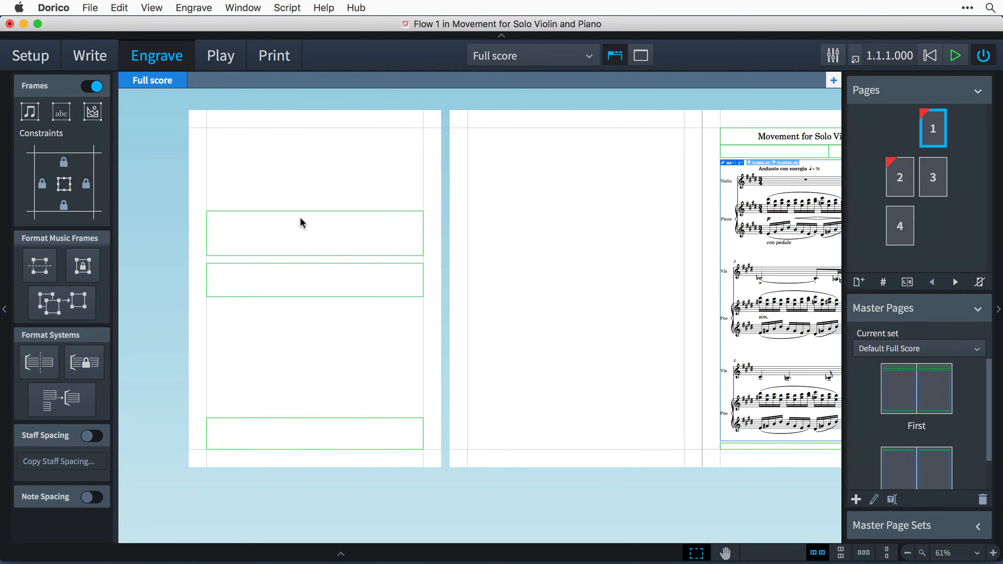
click(291, 212)
scroll(298, 209, up, 6)
scroll(298, 213, up, 2)
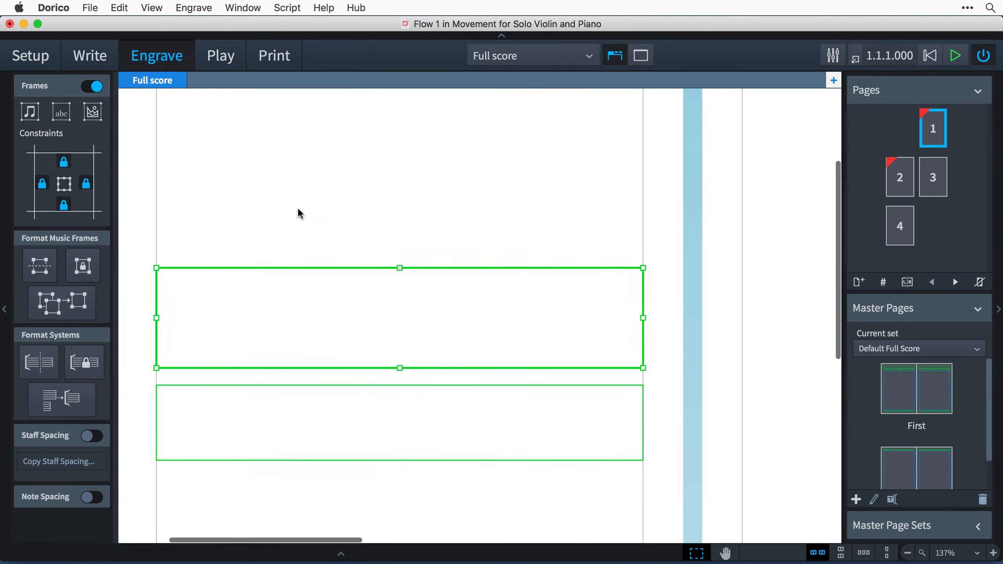
double_click(360, 280)
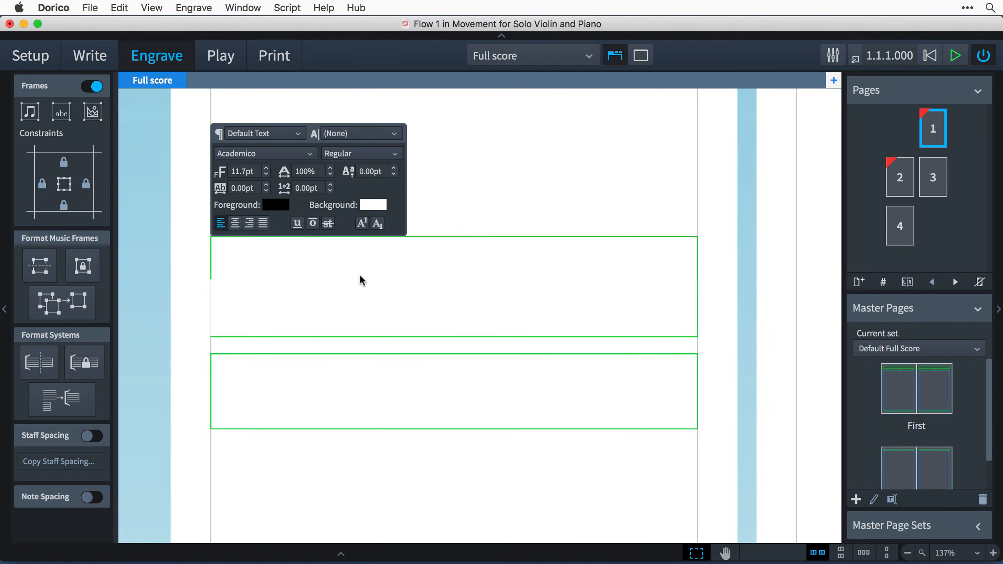
text({@projectTitle@})
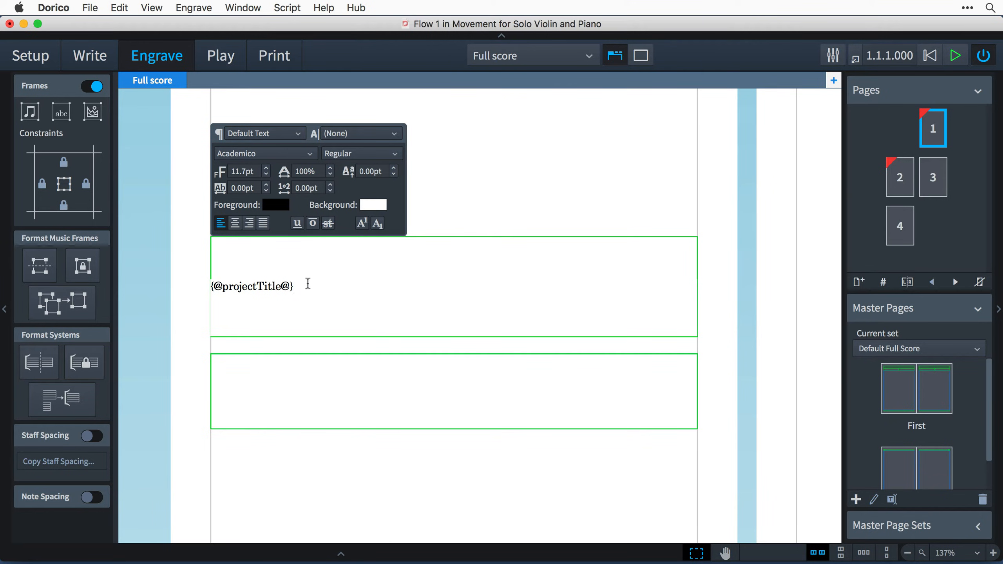
drag(306, 284, 209, 282)
click(263, 133)
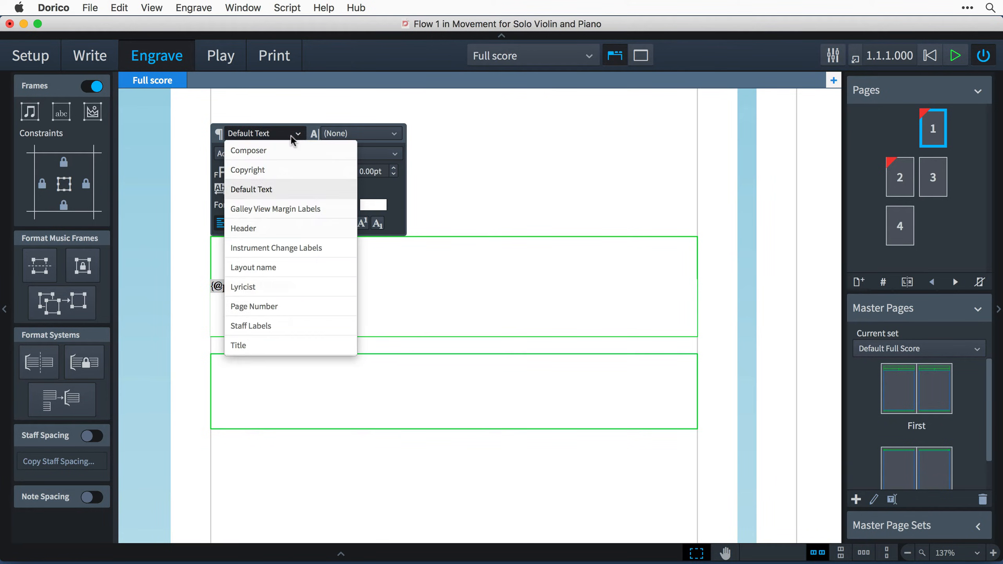
click(274, 345)
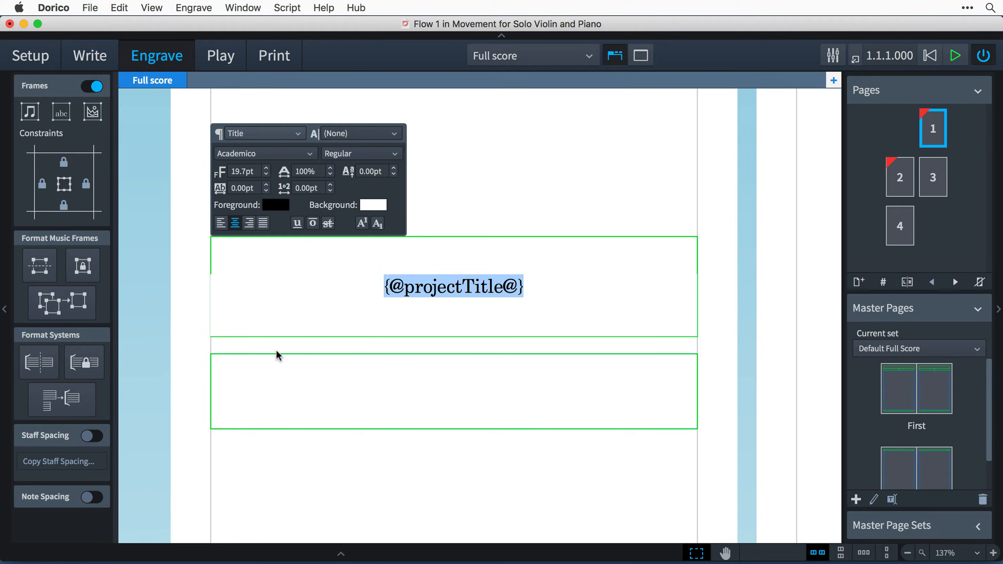
Step: Format the project title token in BonningNarrowW01-CnRegular at about 35 pt, aligned left
click(291, 155)
scroll(294, 181, down, 20)
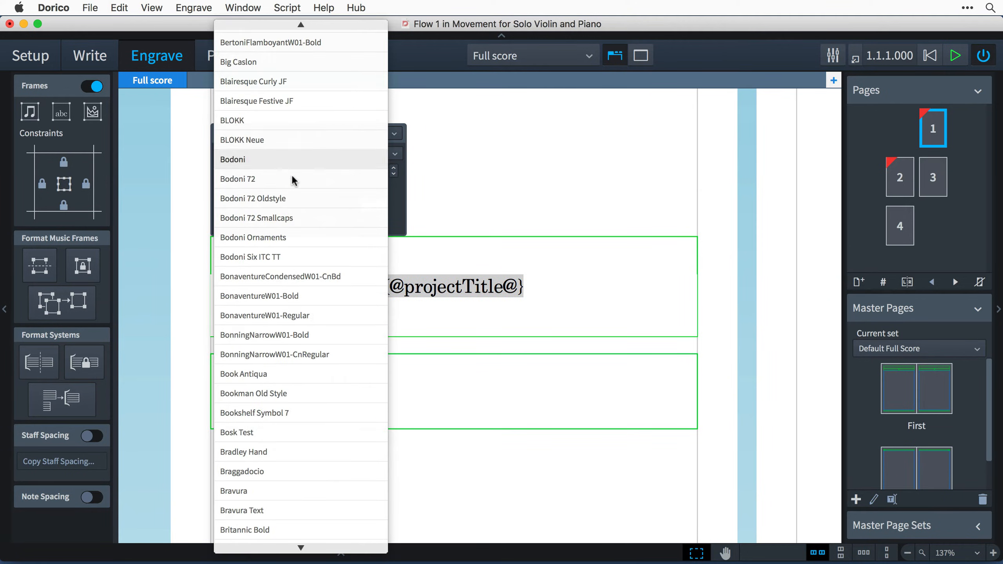
click(312, 354)
click(267, 170)
click(267, 171)
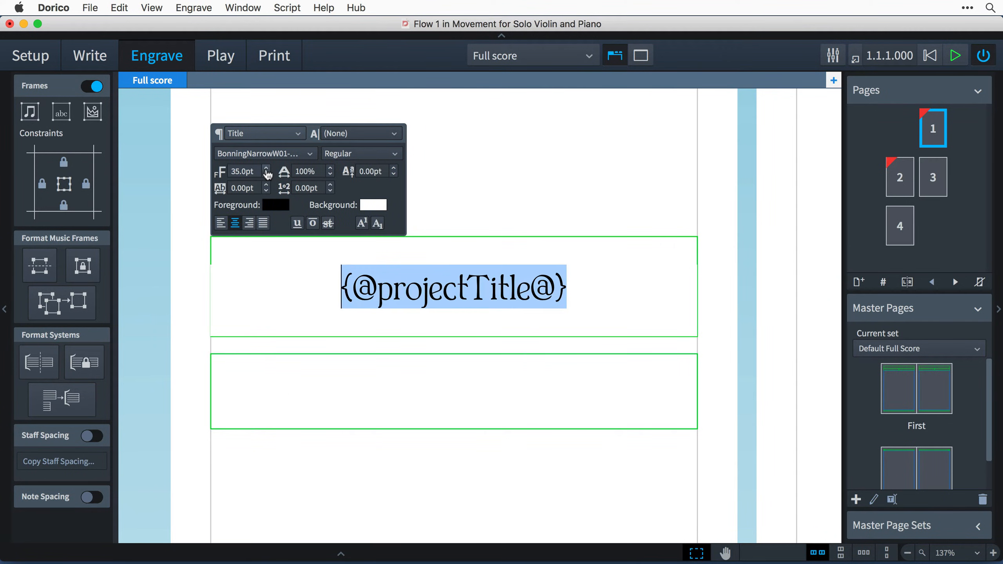
click(267, 171)
click(221, 224)
key(Escape)
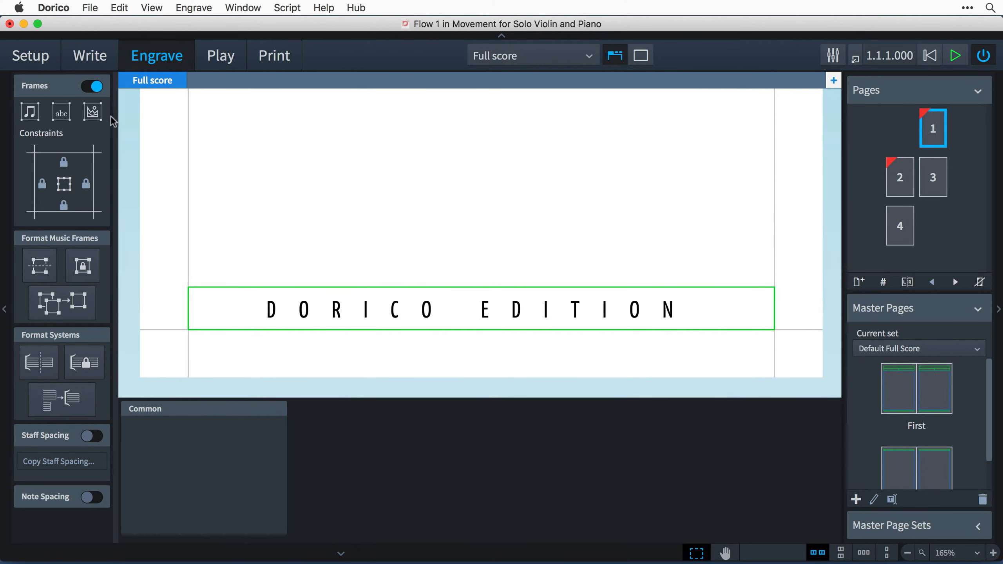
Step: Draw a small graphics frame centred just above the DORICO EDITION text and unlock its top constraint
click(92, 111)
drag(449, 234, 514, 288)
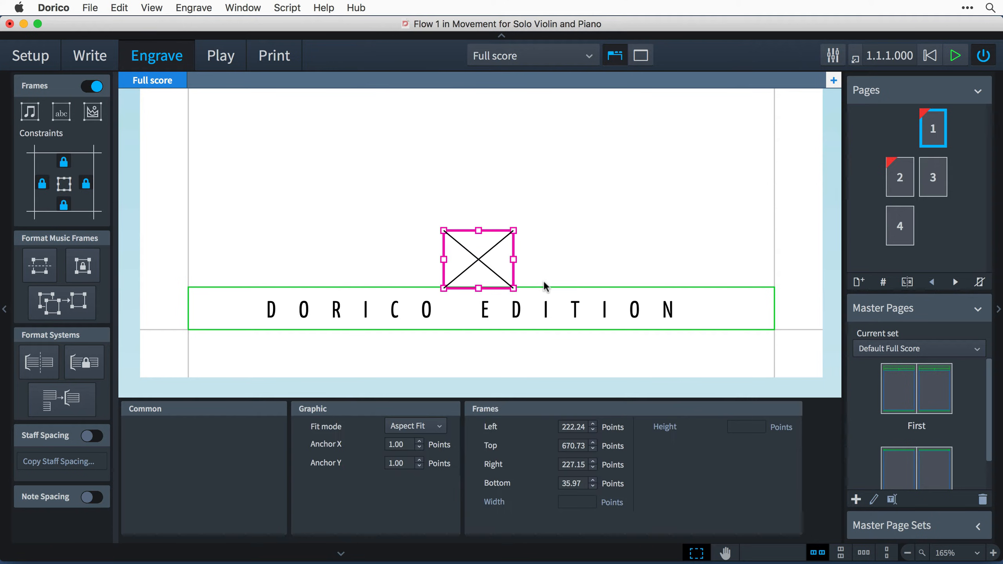
click(64, 162)
Step: Set the graphics frame's left and right to 230 points, its bottom to 40 points and its height to 50 points
double_click(569, 421)
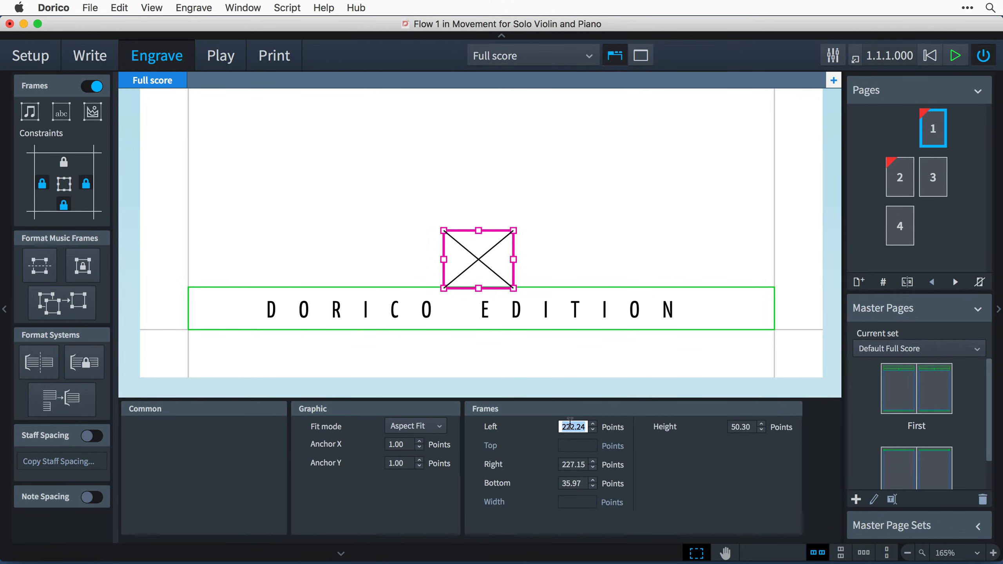
text(230)
key(Tab)
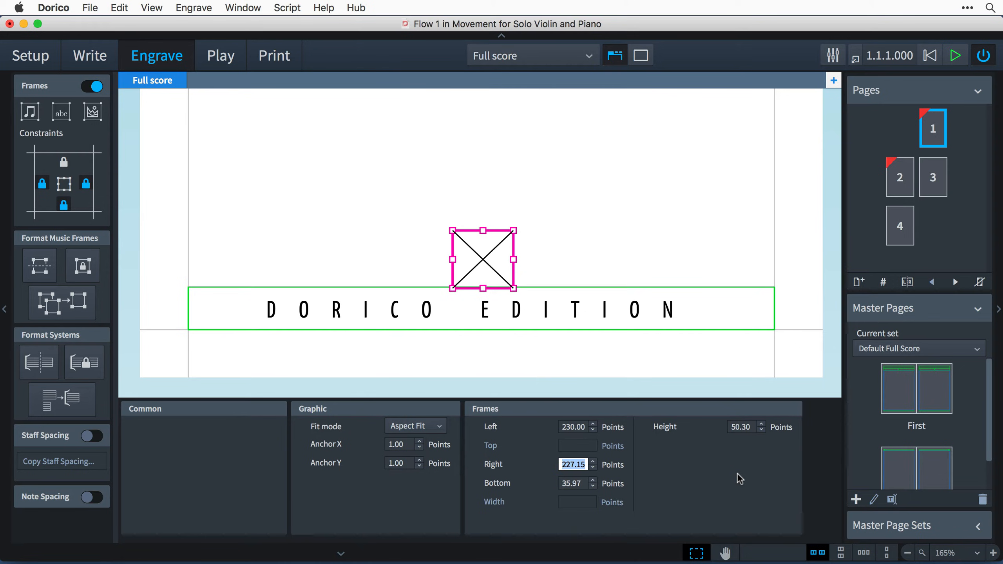
text(230)
key(Tab)
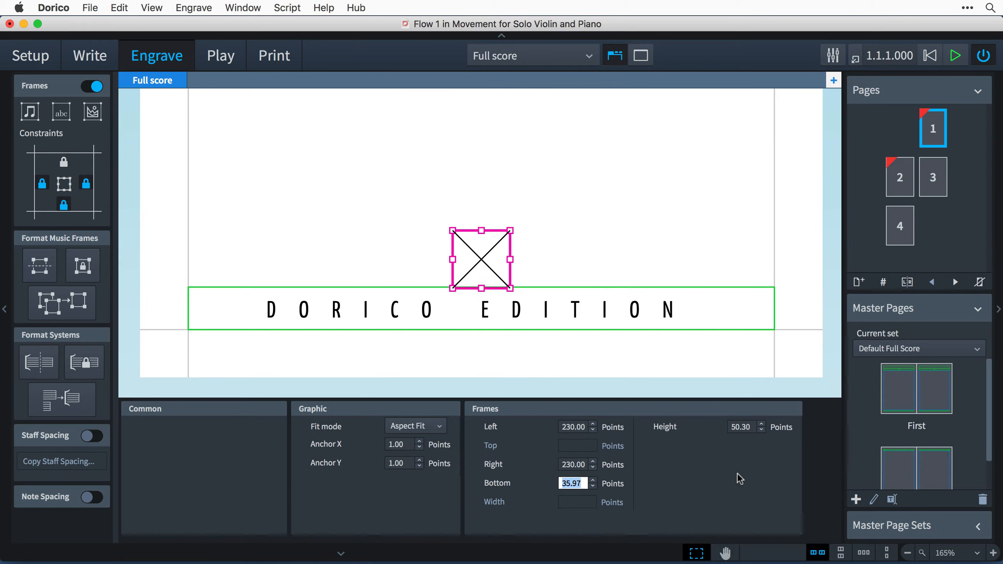
text(40)
key(Tab)
text(50)
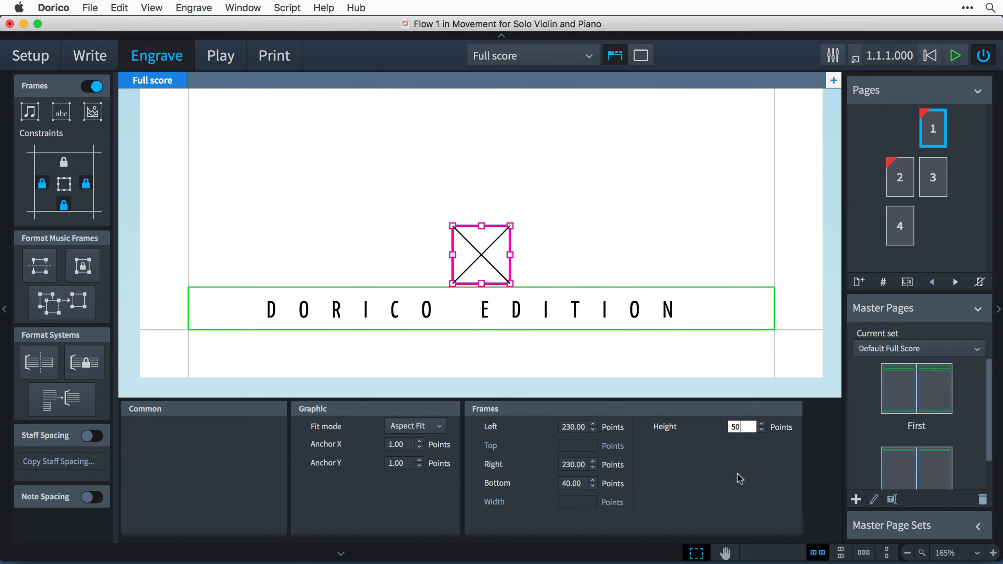
key(Return)
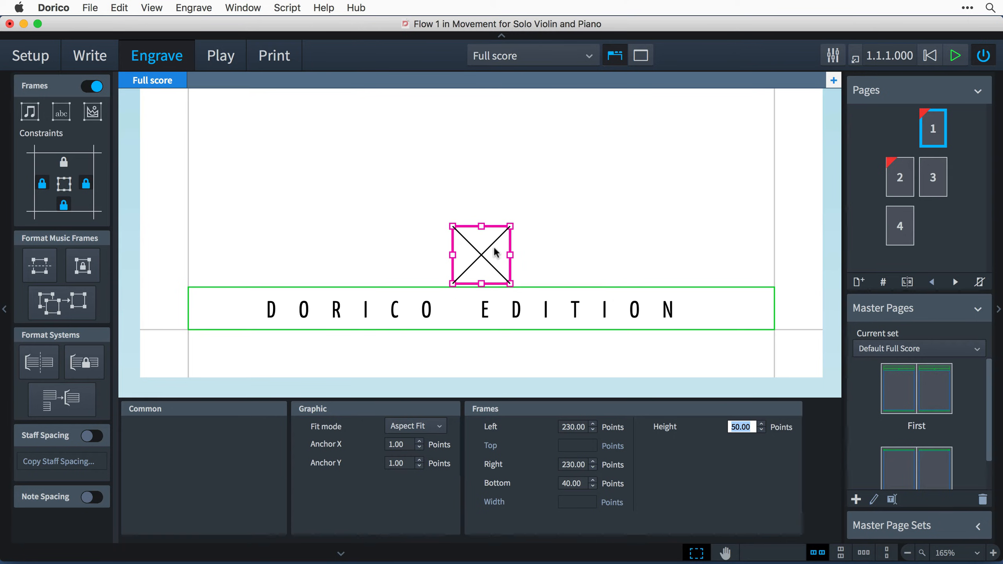
key(Escape)
Step: Load the image dorico.svg from the Dorico logo folder into the graphics frame
double_click(481, 257)
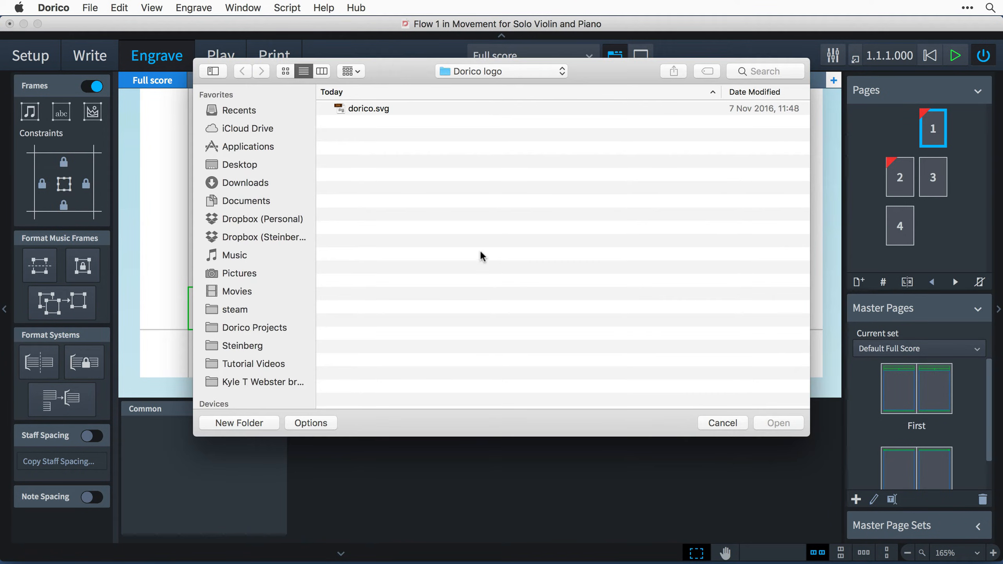
click(392, 112)
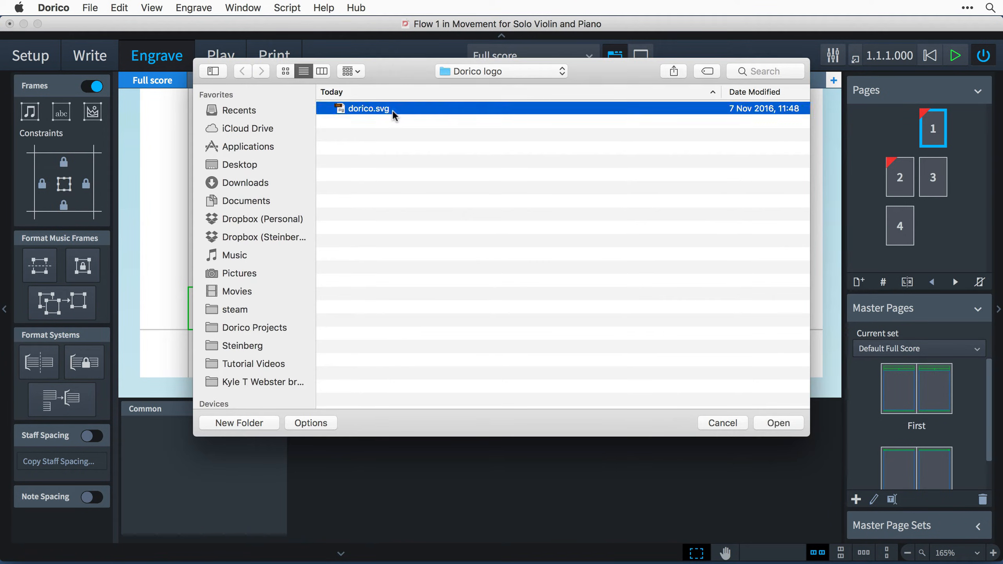
click(777, 423)
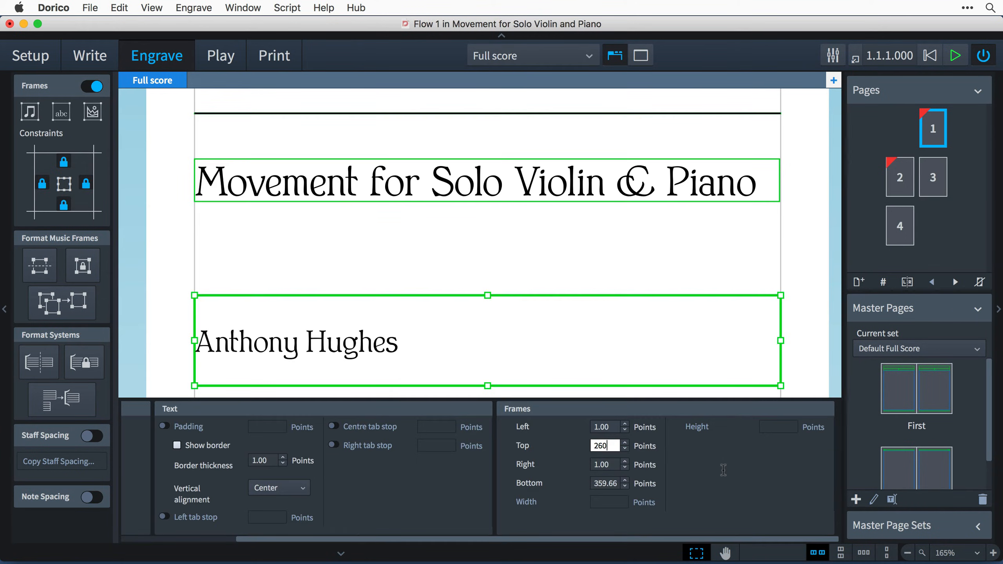
Step: Set the composer text frame's top to 260 points and its bottom to 460 points
key(Tab)
text(460)
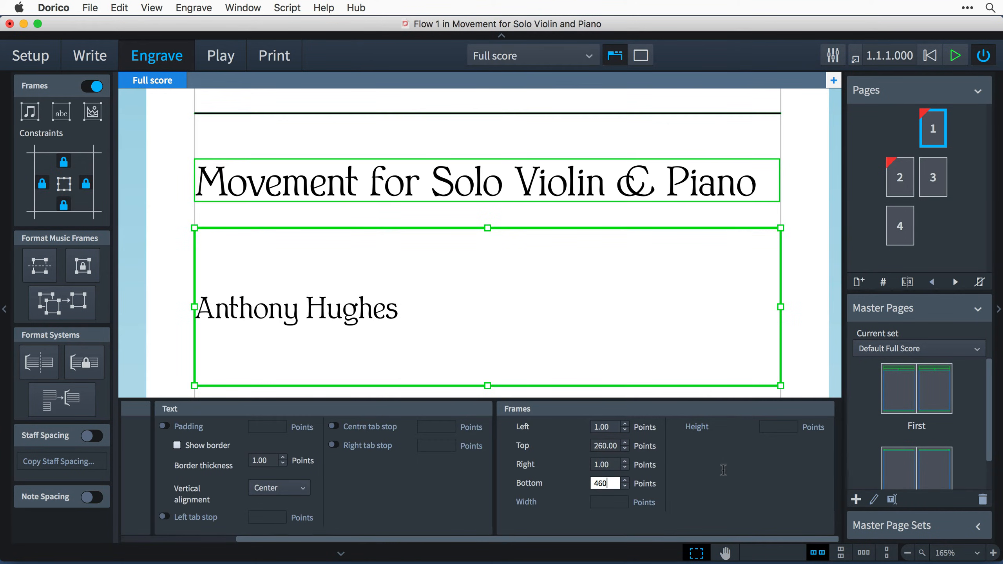
key(Return)
Step: Draw a margin-to-margin text frame 1 point high beneath the composer's name and show its border as a rule
click(61, 112)
drag(193, 297, 776, 300)
click(177, 446)
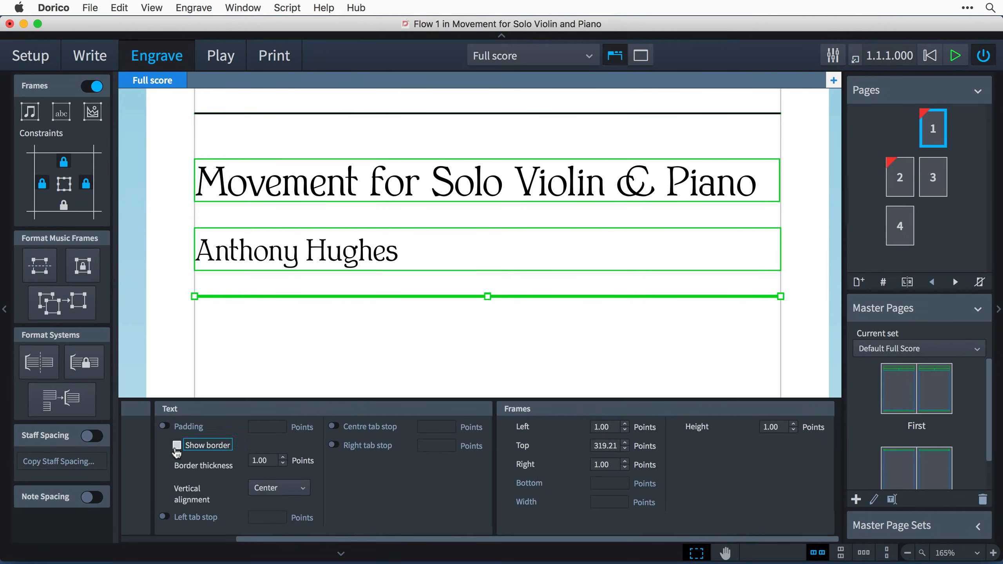
Step: Set the top of the rule beneath the composer's name to 330 points
double_click(604, 445)
text(330)
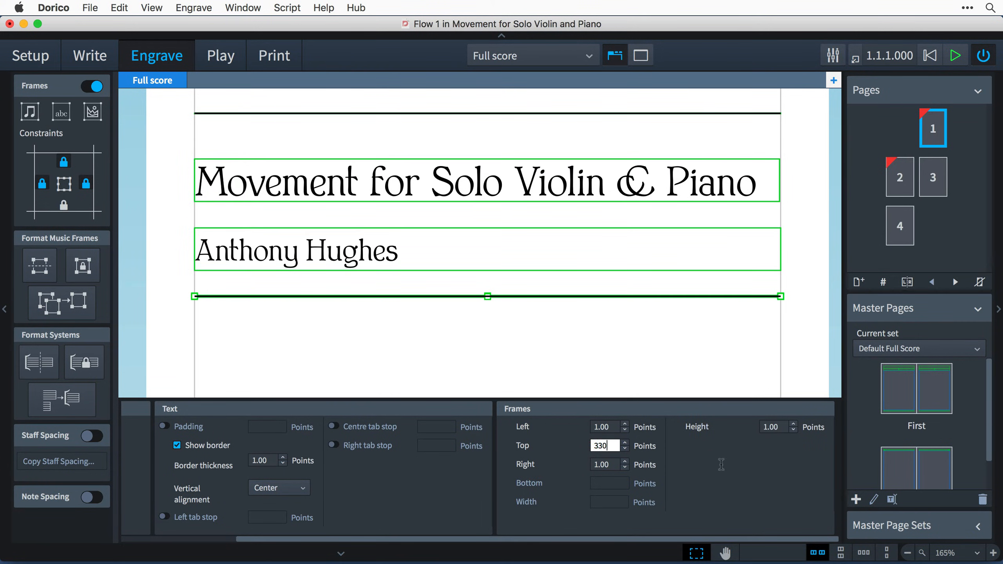
key(Return)
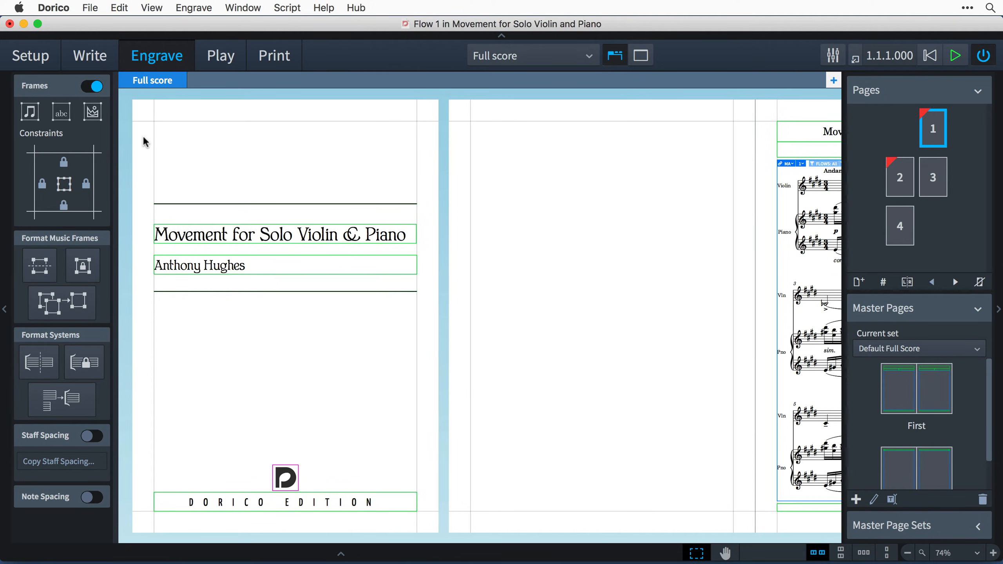
Step: Draw three separate column-shaped text frames across the blank second page, each reaching from its top margin to its bottom margin
click(63, 114)
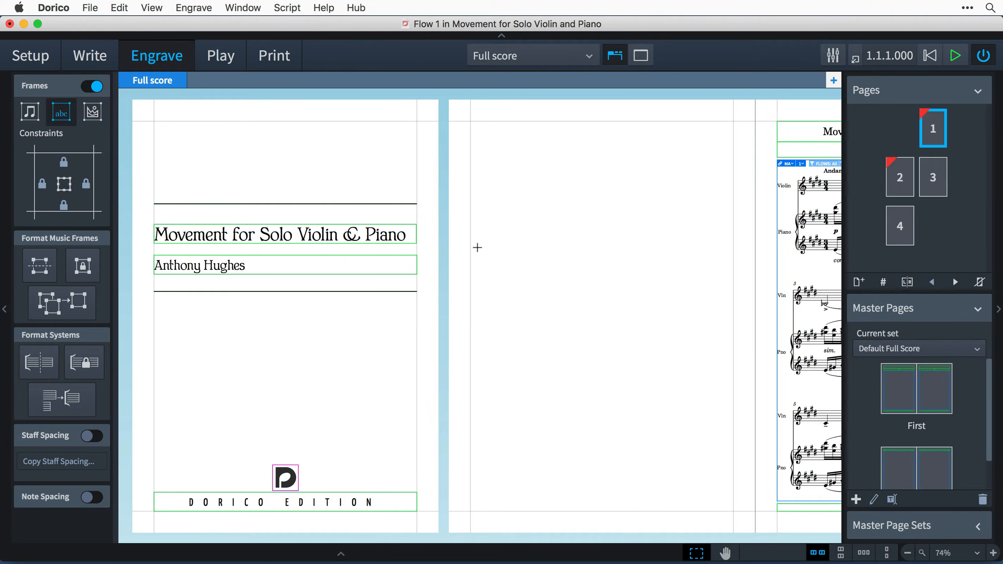
drag(470, 121, 541, 515)
click(61, 113)
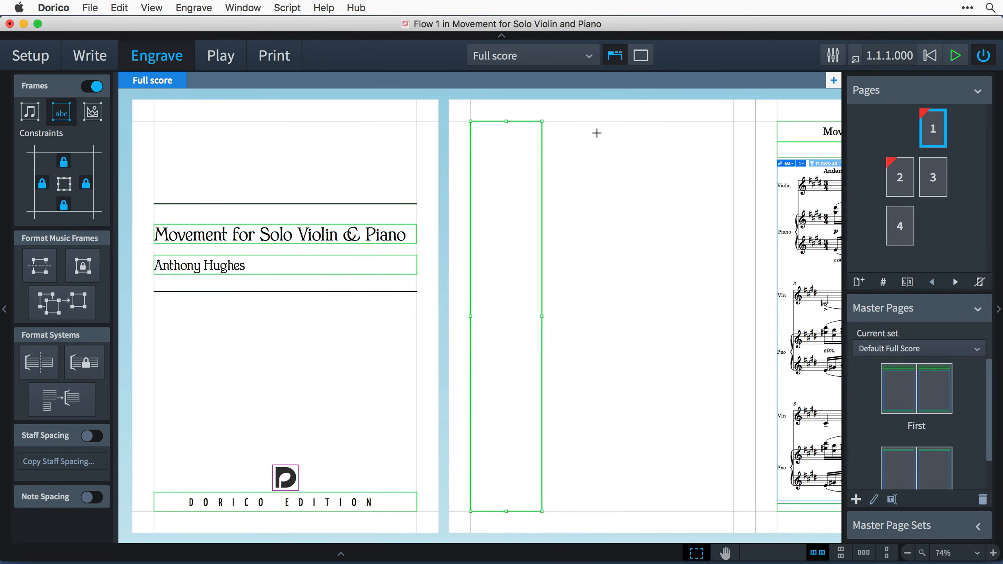
mouse_move(584, 122)
mouse_down()
mouse_move(651, 513)
mouse_move(635, 511)
mouse_up()
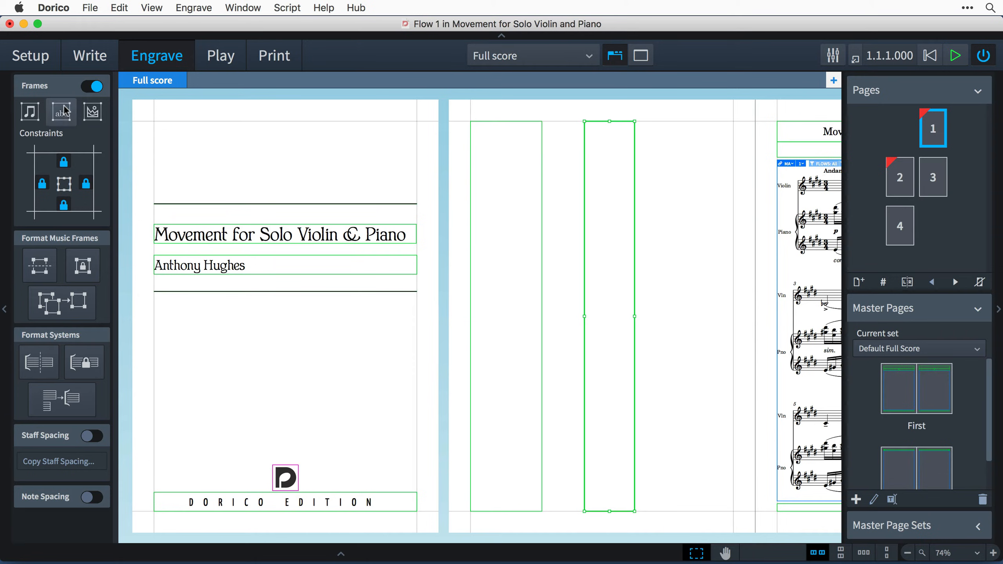
mouse_move(652, 122)
mouse_down()
mouse_move(733, 470)
mouse_move(754, 498)
mouse_up()
Step: Unlock the right constraint of the first column frame and the left constraint of the third column frame
click(540, 193)
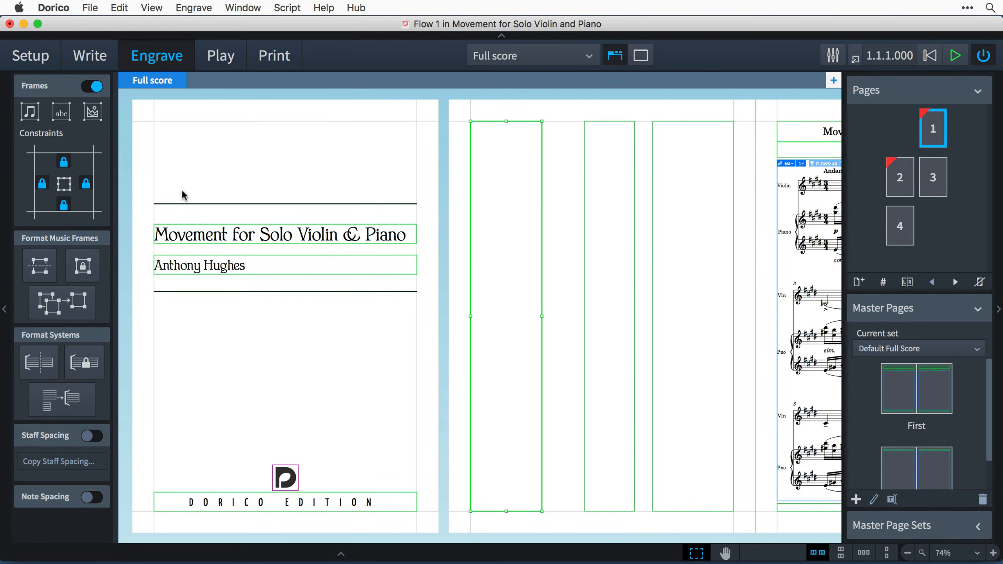
click(88, 183)
click(655, 222)
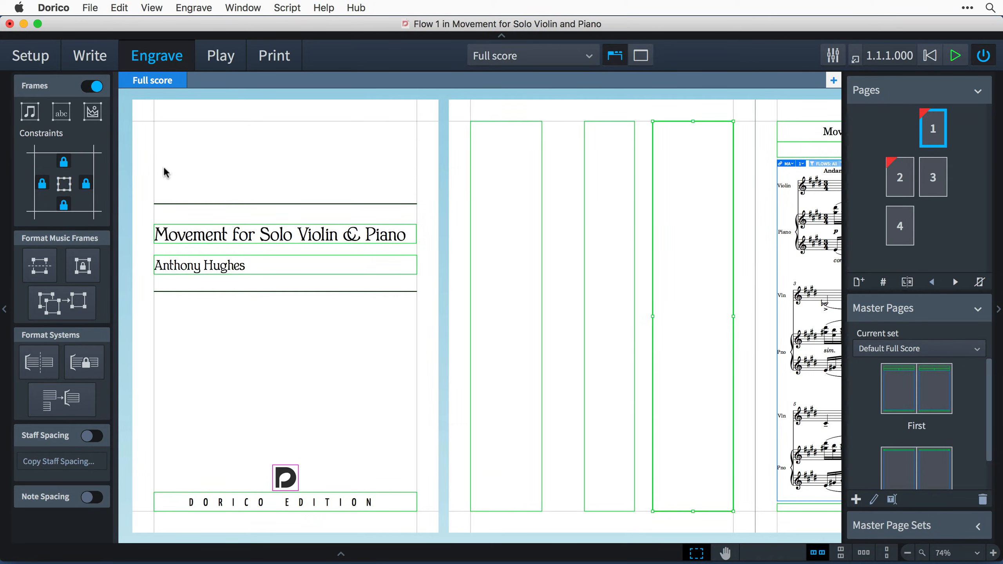
click(43, 184)
Step: Set the third column frame's width to 160 points
scroll(710, 216, up, 5)
scroll(709, 216, up, 1)
scroll(709, 215, right, 4)
scroll(709, 216, up, 2)
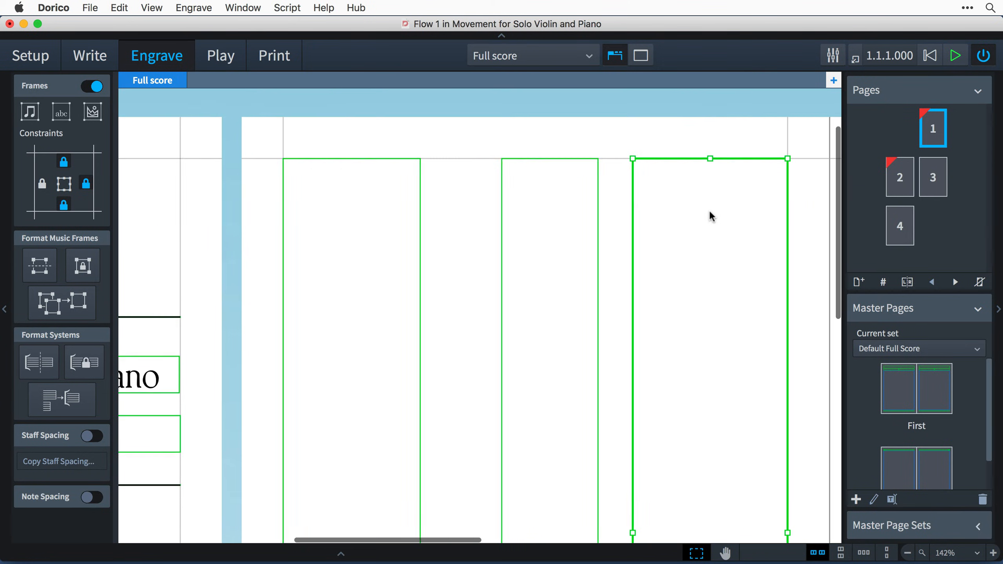
scroll(709, 216, down, 1)
click(477, 552)
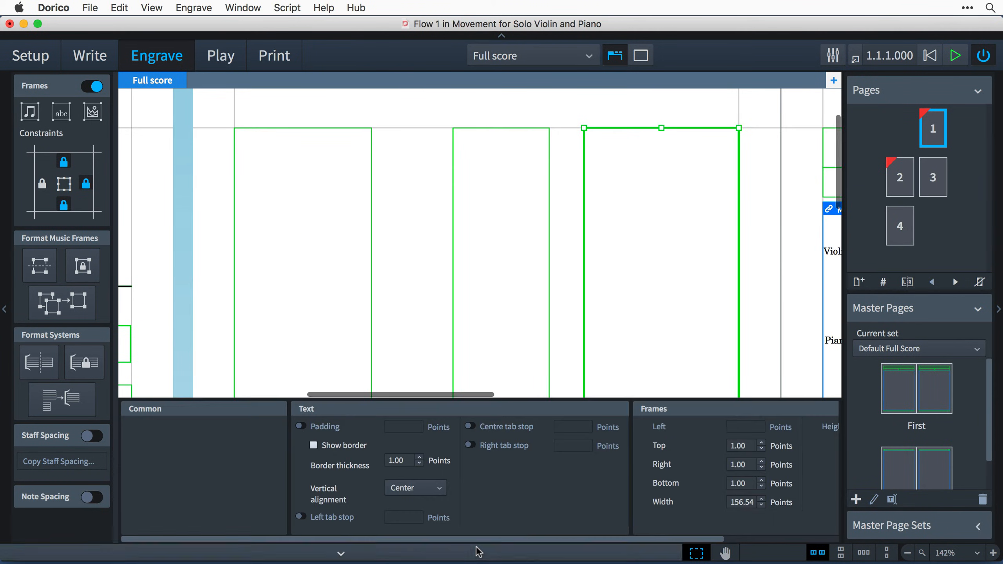
drag(597, 538, 612, 539)
scroll(614, 543, right, 5)
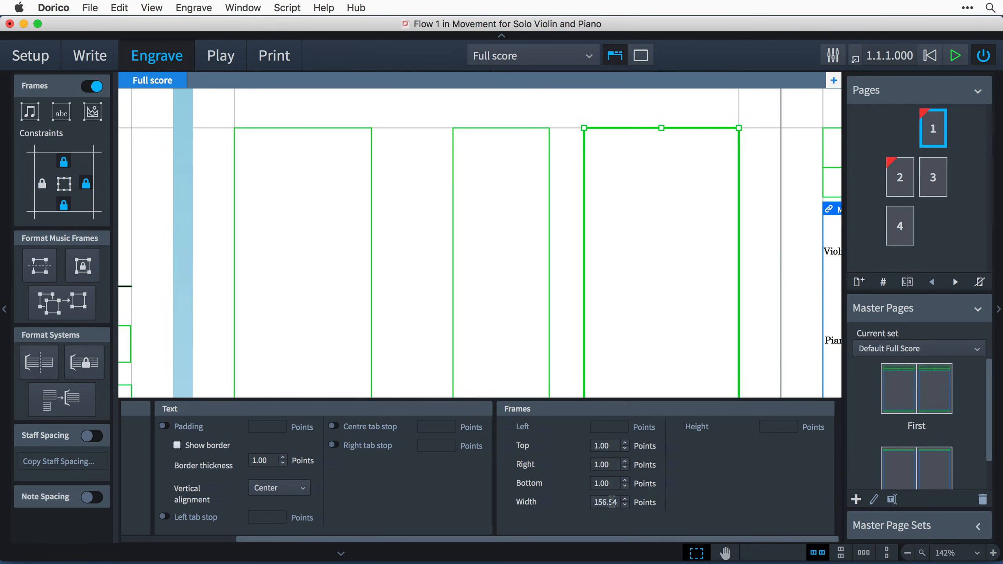
double_click(609, 502)
text(160)
key(Return)
Step: Set the first column frame's width to 160 points to match the third column
click(372, 365)
double_click(603, 502)
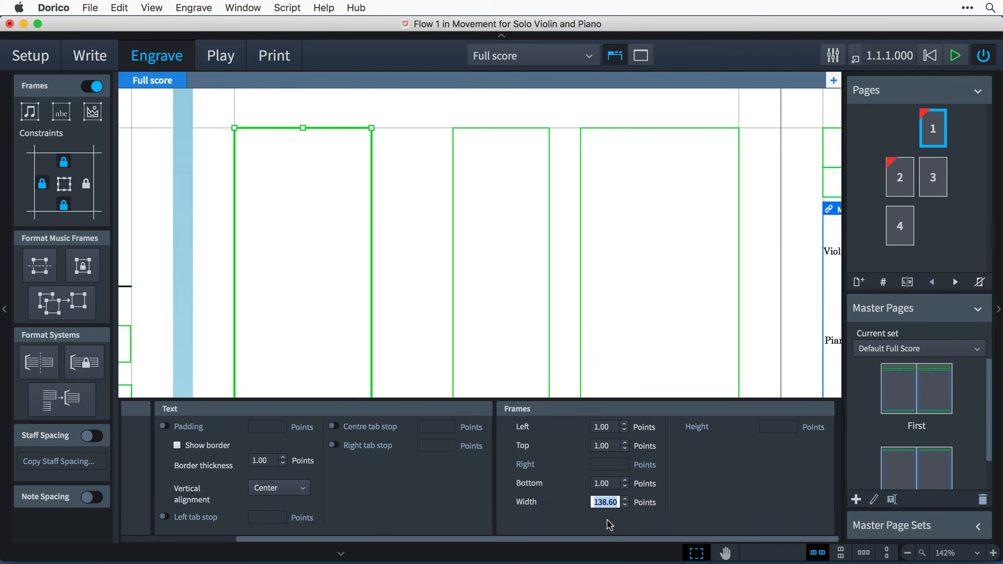
text(160)
key(Return)
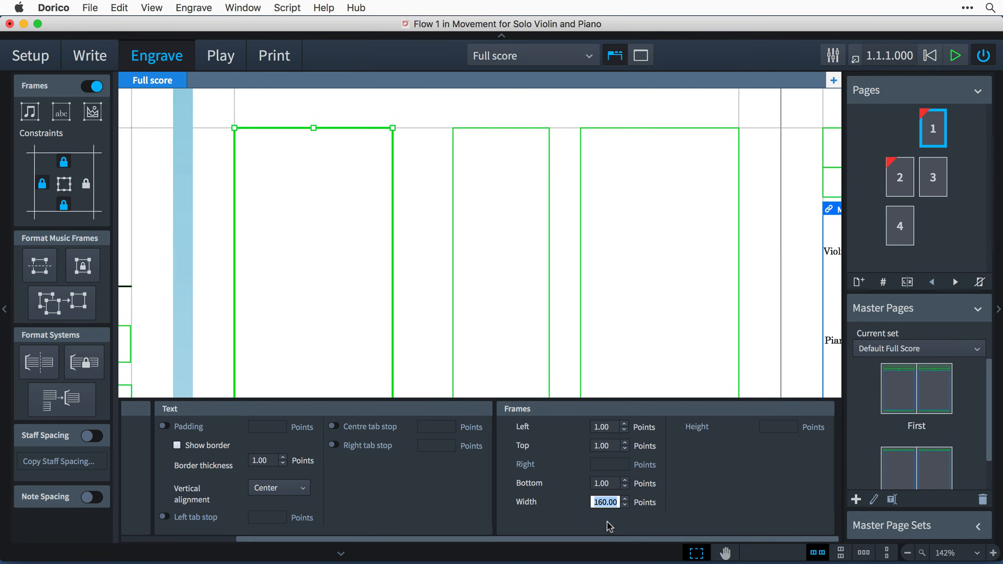
Step: Set both the left and right offsets of the middle column frame to 175 points
click(549, 345)
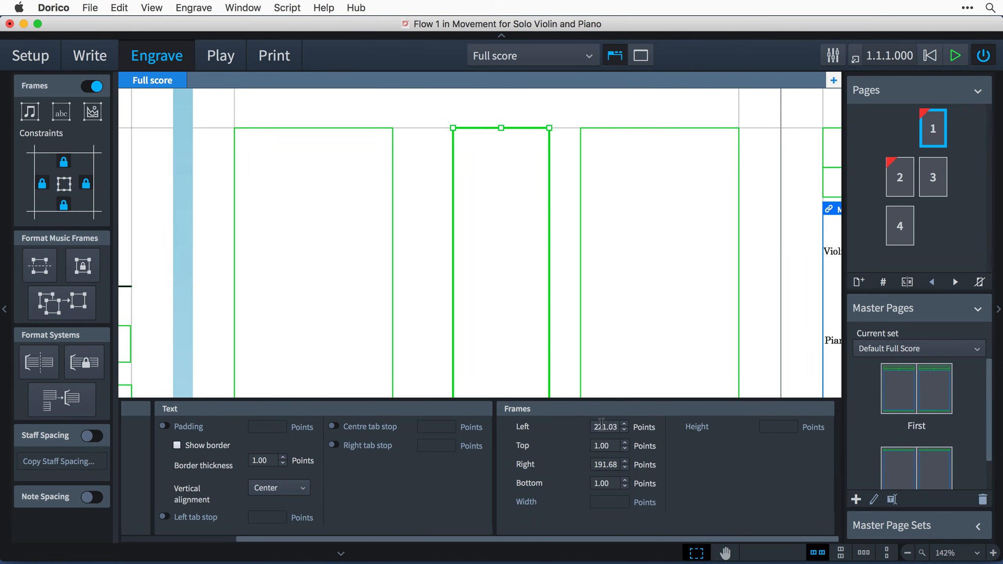
double_click(601, 425)
text(175)
key(Tab)
text(175)
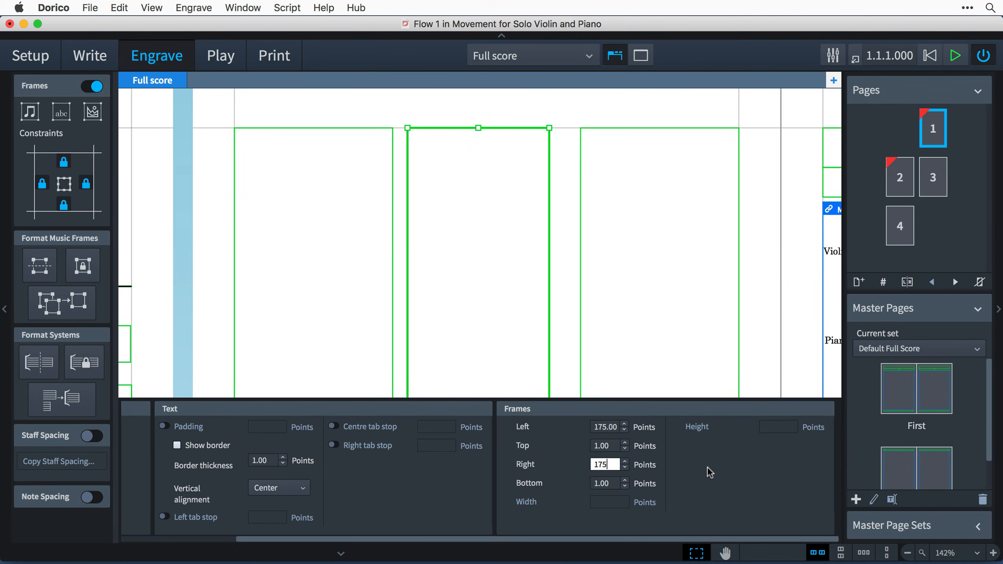
key(Return)
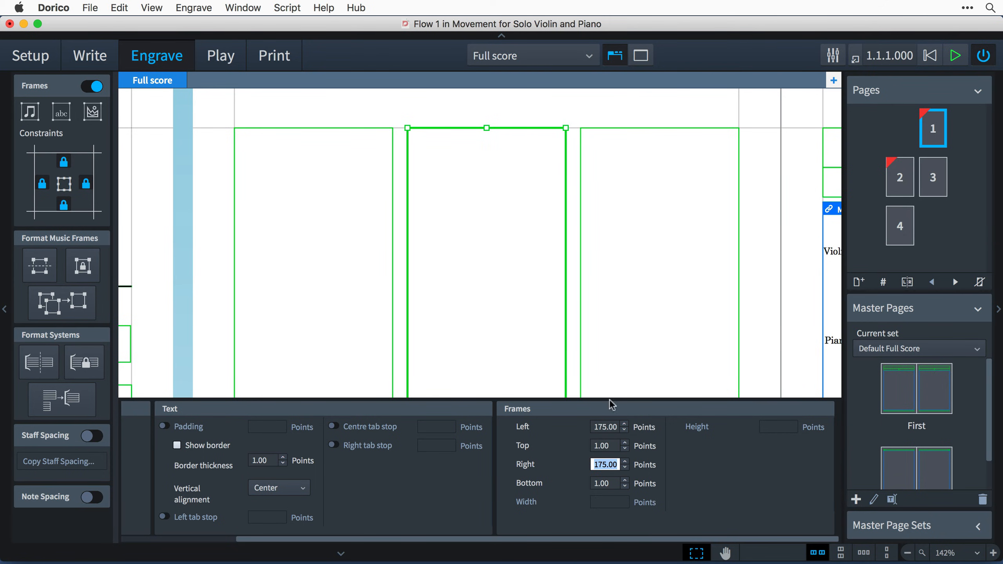
Step: Select all three column frames together, first by adding individual frames and again by enclosing them in a marquee
super+click(392, 259)
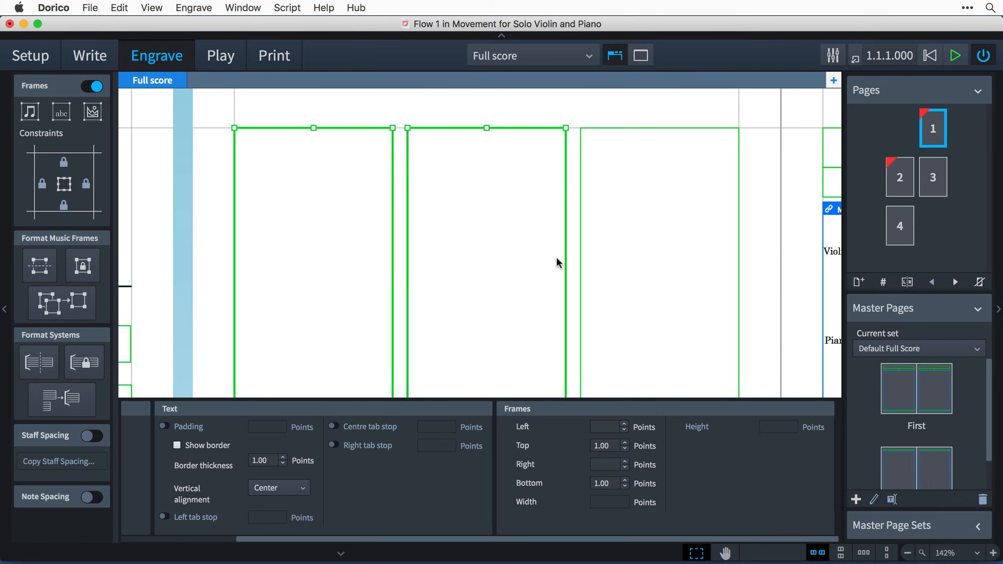
super+click(581, 257)
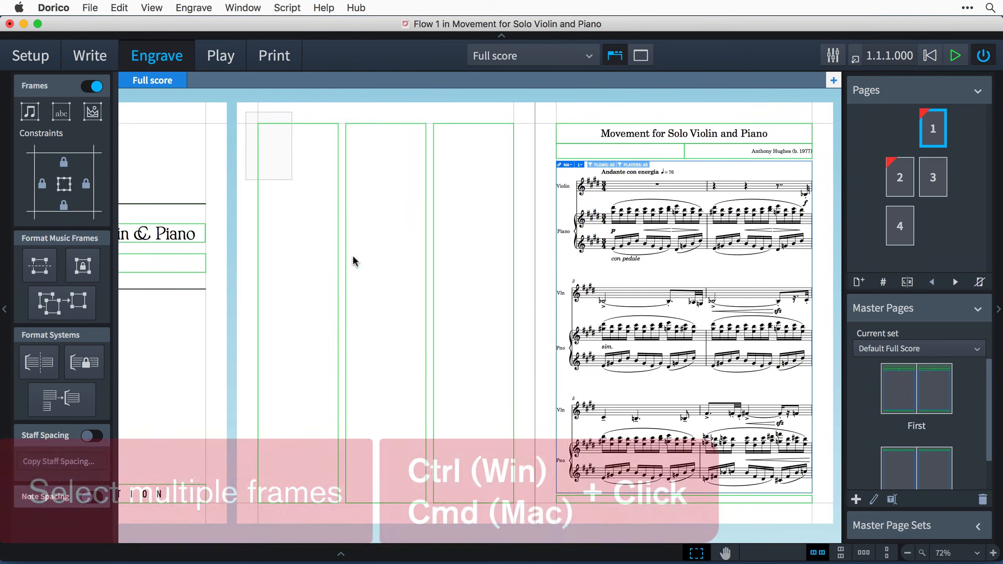
drag(509, 510, 528, 521)
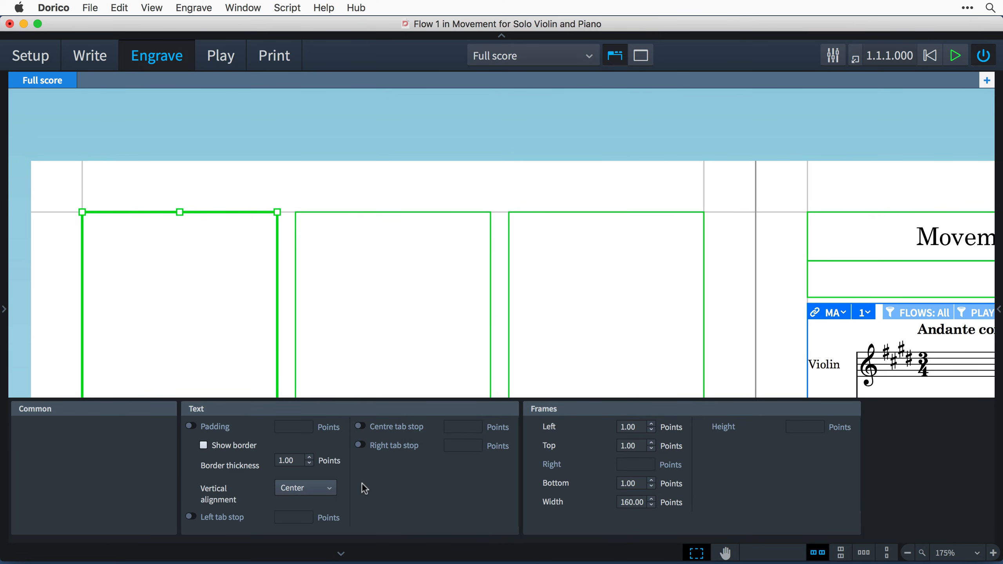
Step: Align the first column frame's text vertically to the top and enter "This exciting work for solo violin and piano ac" in it
click(322, 486)
click(308, 433)
double_click(141, 269)
text(This exciti)
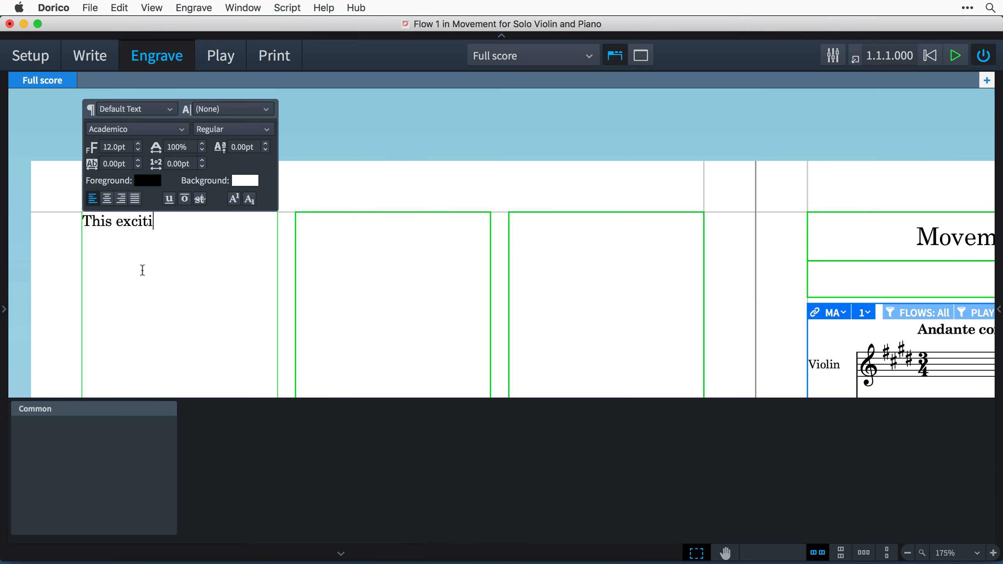
text(ng work for solo violin and piano ac)
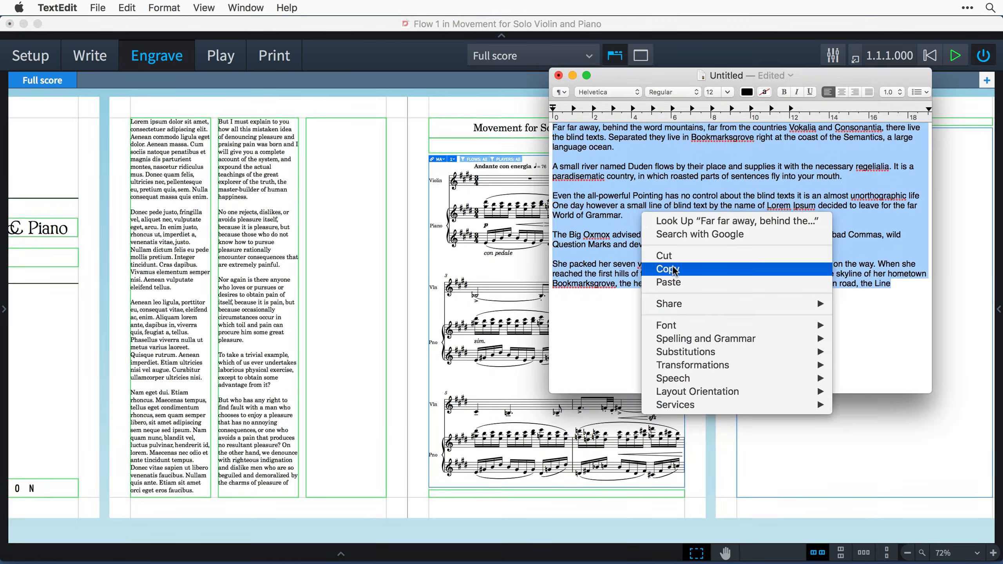
Step: Copy the selected "Far far away" passage from TextEdit and paste it into the empty third column frame in Dorico
click(671, 270)
click(351, 225)
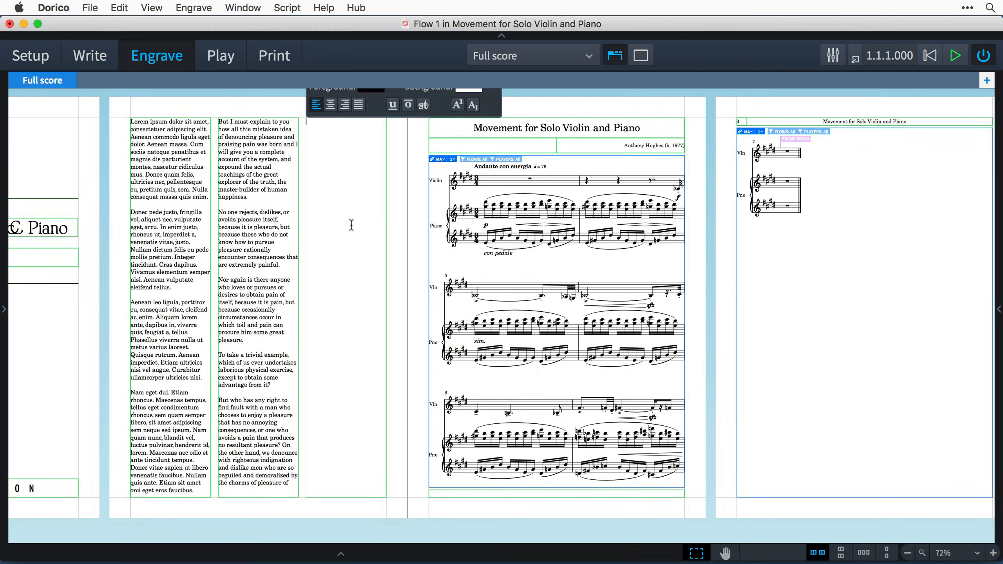
right_click(351, 225)
click(390, 299)
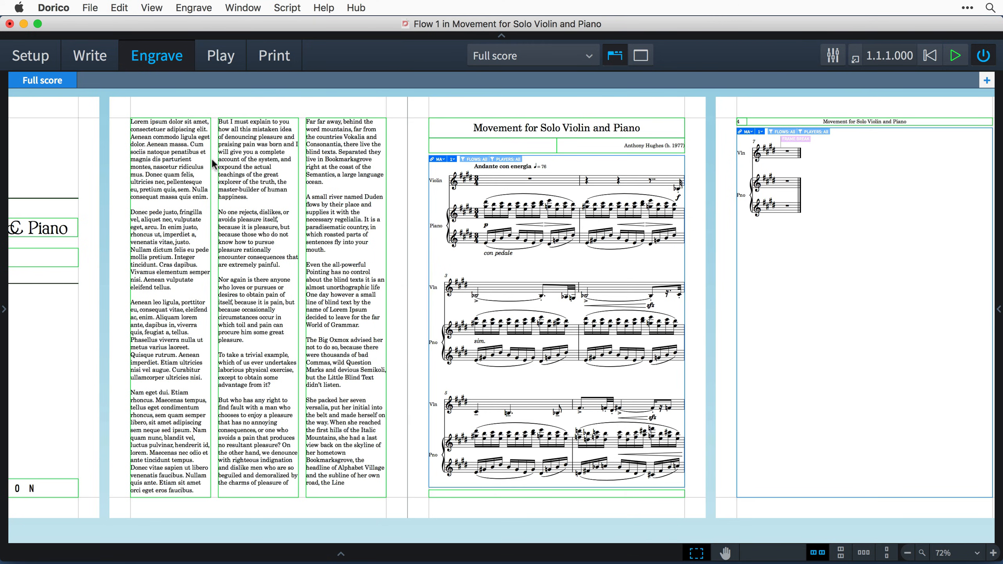
Step: Switch to Setup mode and review the cover and the three-column text page without frame outlines
click(46, 62)
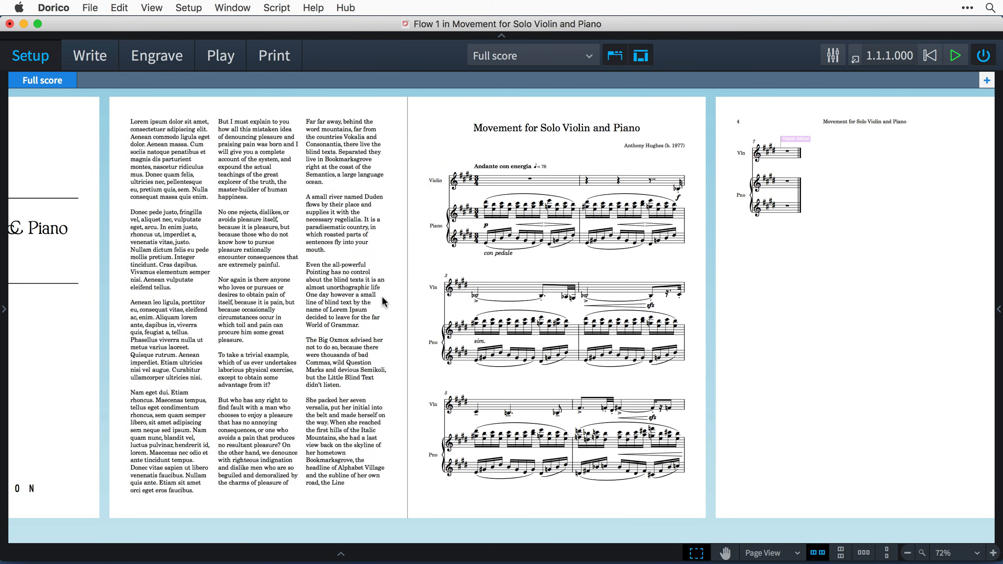
scroll(383, 301, left, 10)
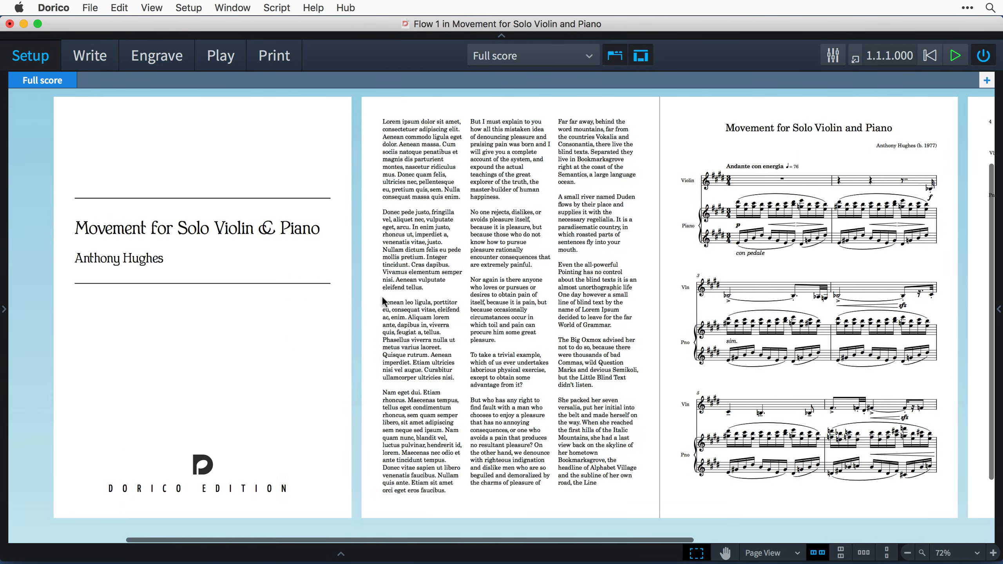